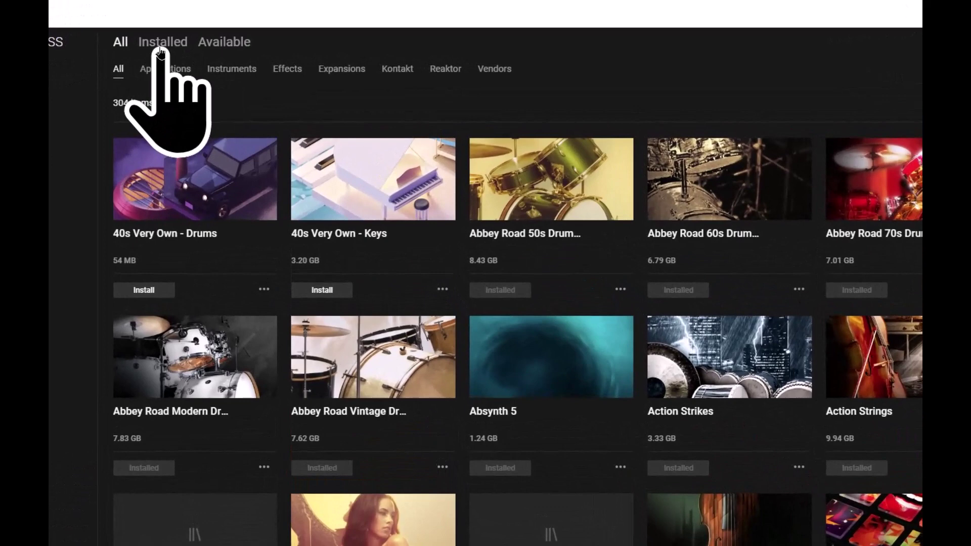
Step: Compare the installed and available product lists, ending on the installed products
left_click(160, 46)
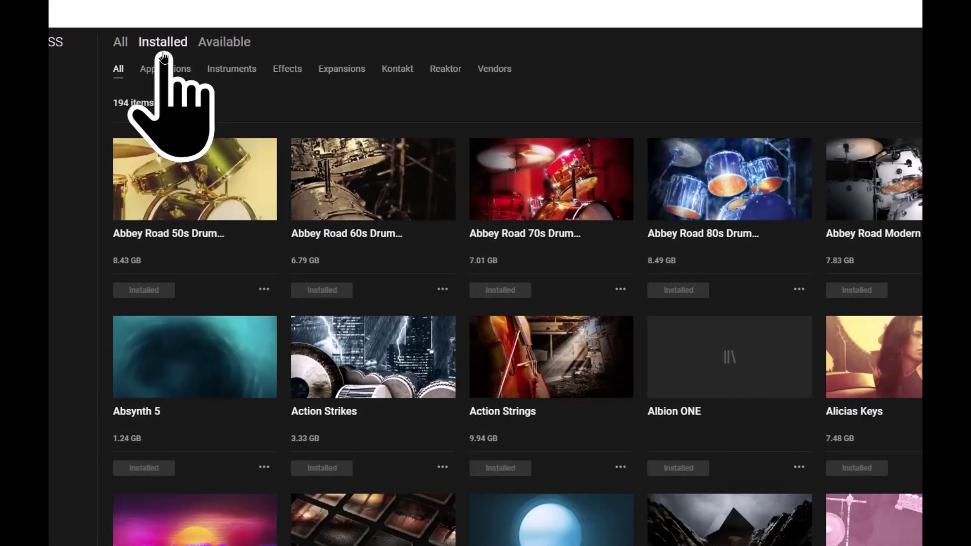
left_click(221, 44)
scroll(379, 283, "down", 10)
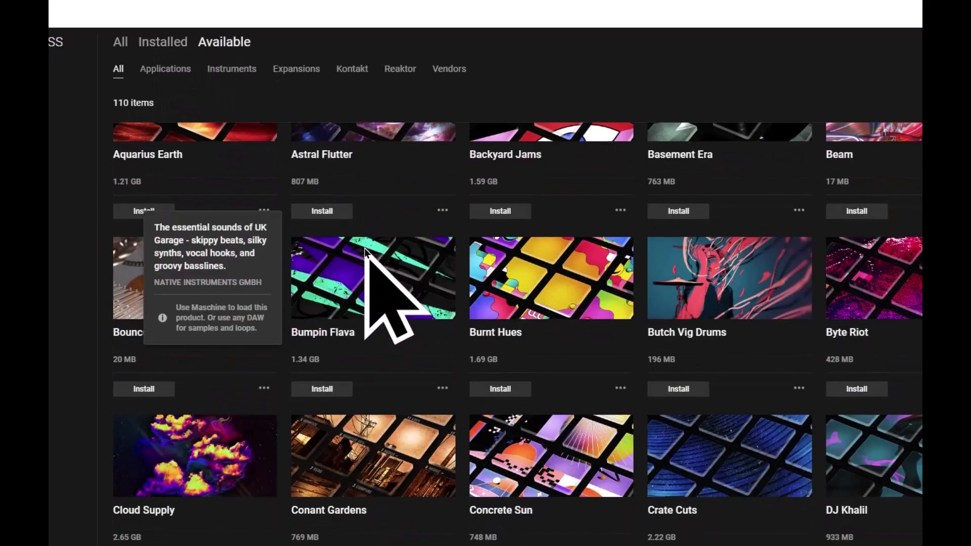
scroll(352, 250, "up", 10)
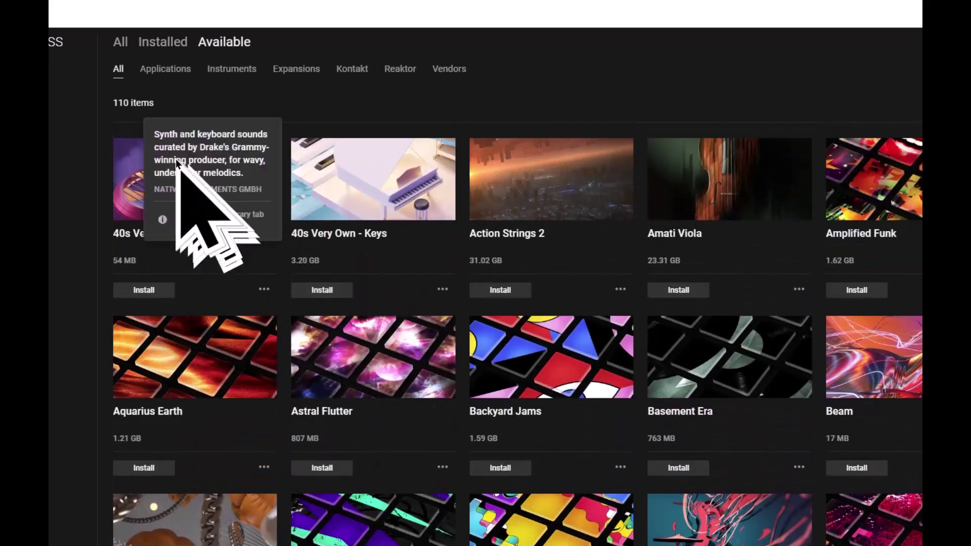
left_click(183, 43)
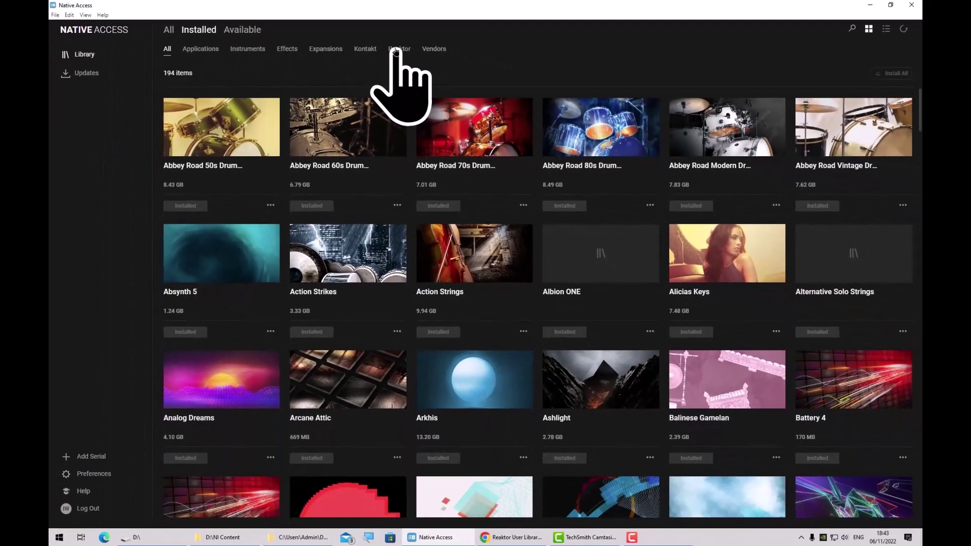
Step: Filter the installed products to the Reaktor category and look through its instruments and libraries
left_click(443, 70)
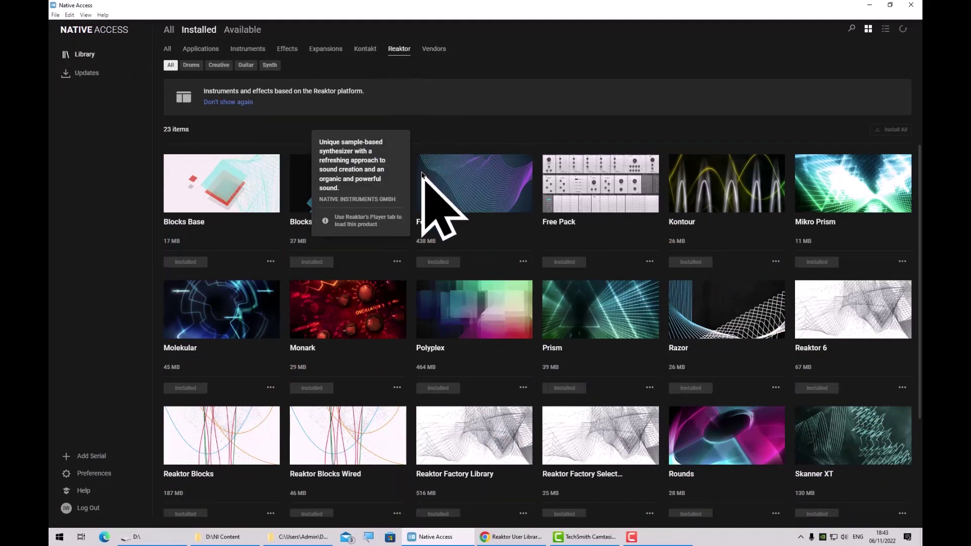
scroll(429, 192, "down", 2)
scroll(418, 182, "down", 1)
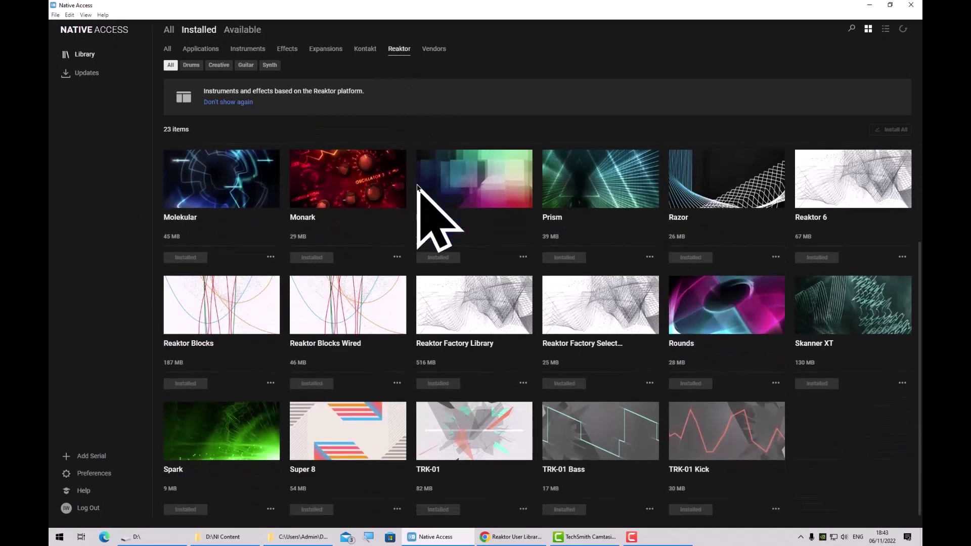
scroll(447, 235, "up", 1)
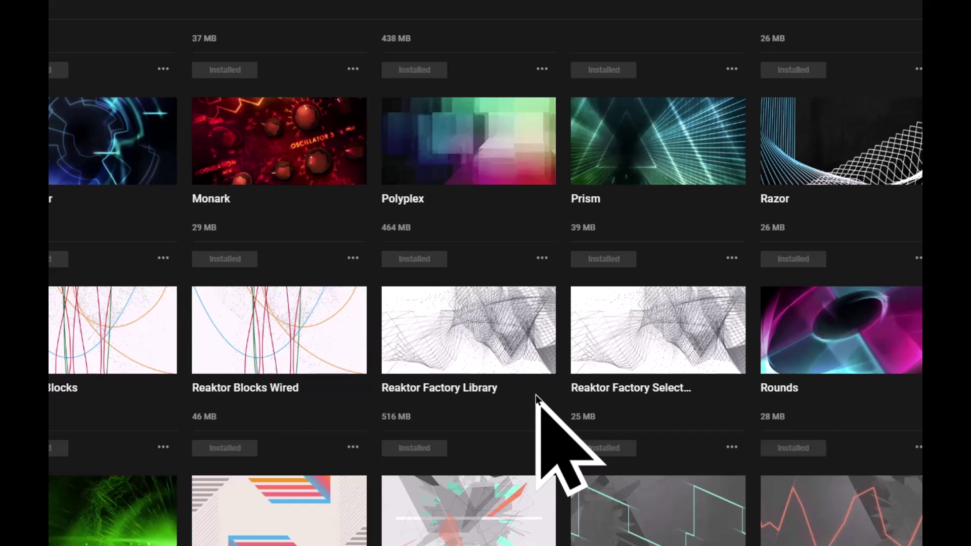
Step: View the installation path of the Reaktor Factory Library product and close the path information
left_click(537, 449)
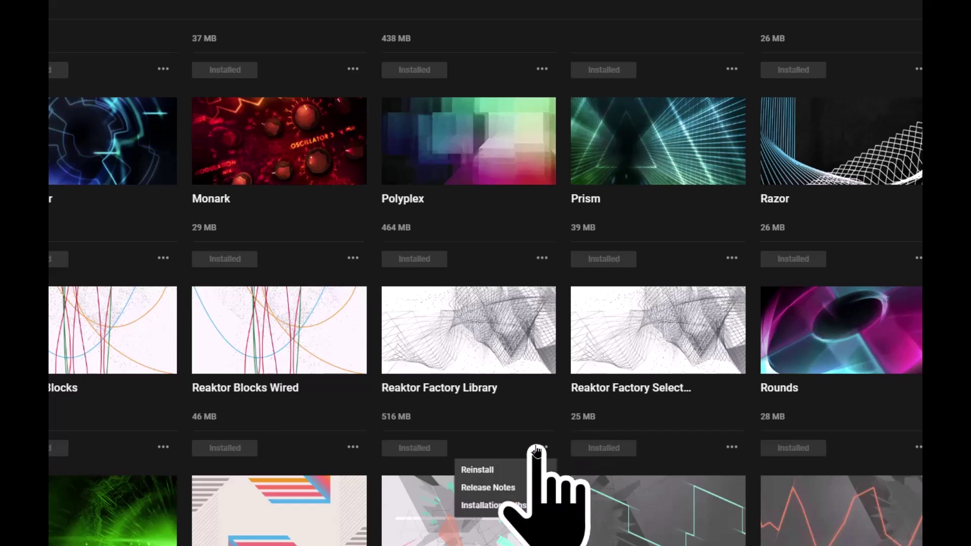
left_click(505, 505)
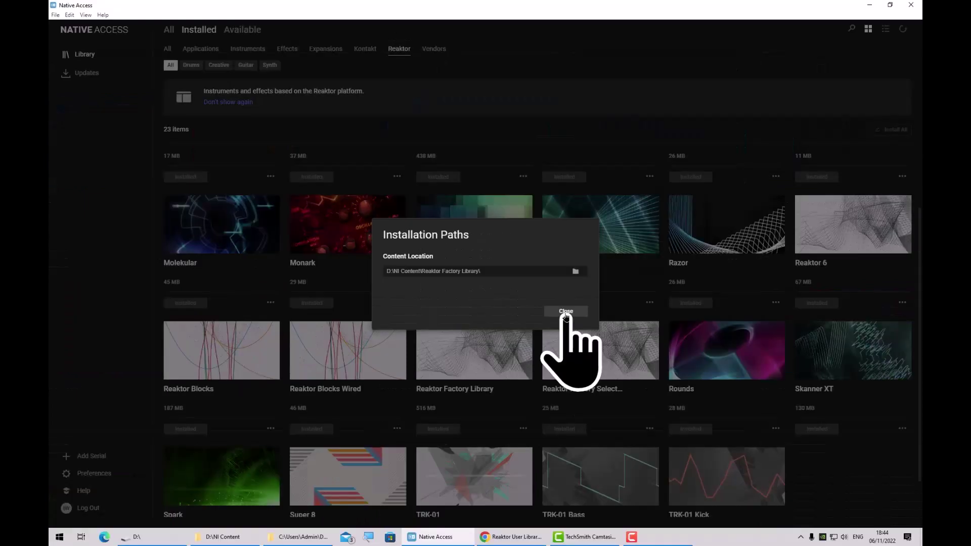
left_click(606, 271)
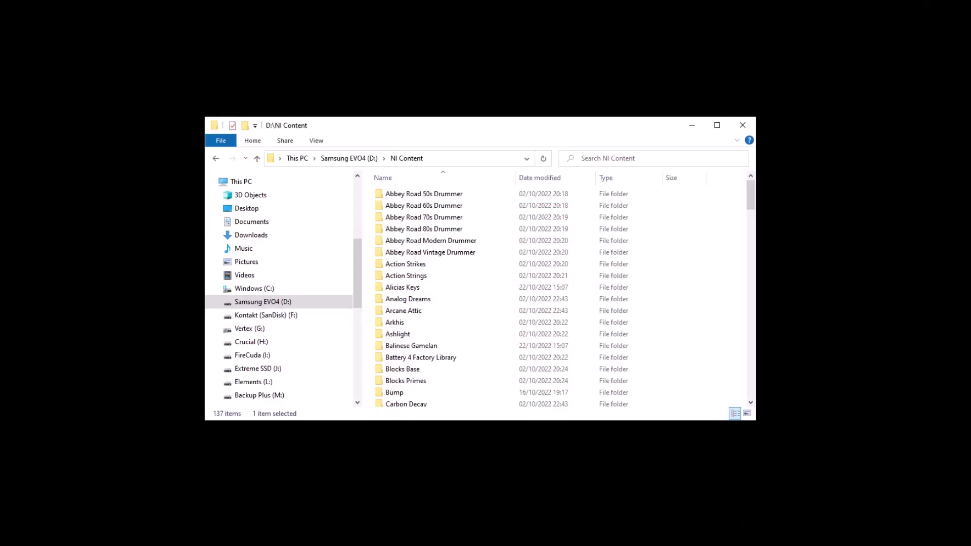
Step: In File Explorer, find the Reaktor Factory Library folder inside D:\NI Content and open it
left_click(428, 261)
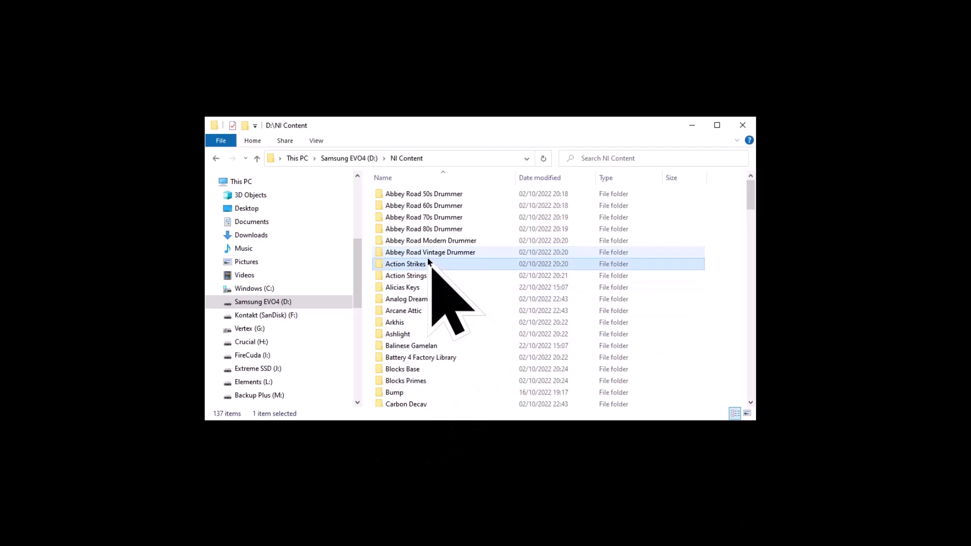
mouse_move(428, 261)
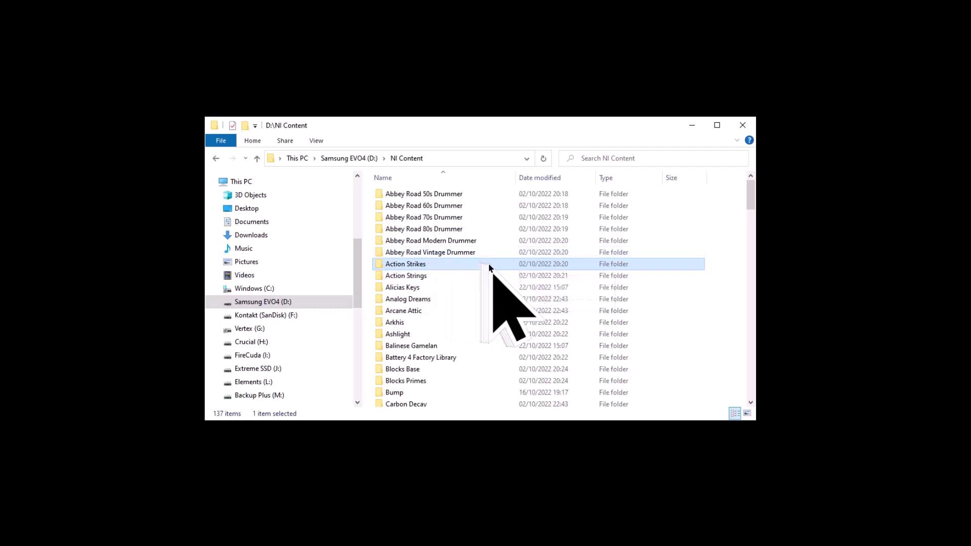
mouse_move(491, 267)
scroll(490, 267, "down", 1)
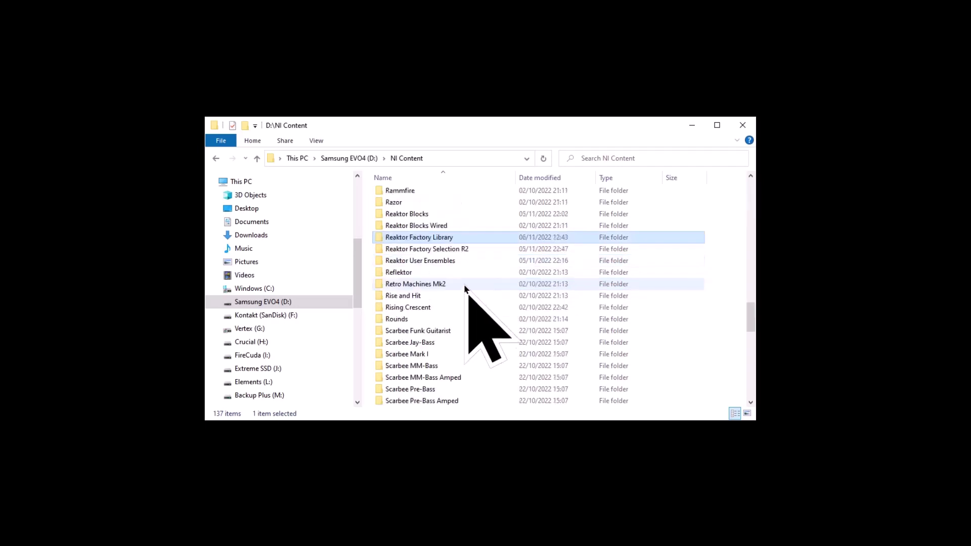
key("Return")
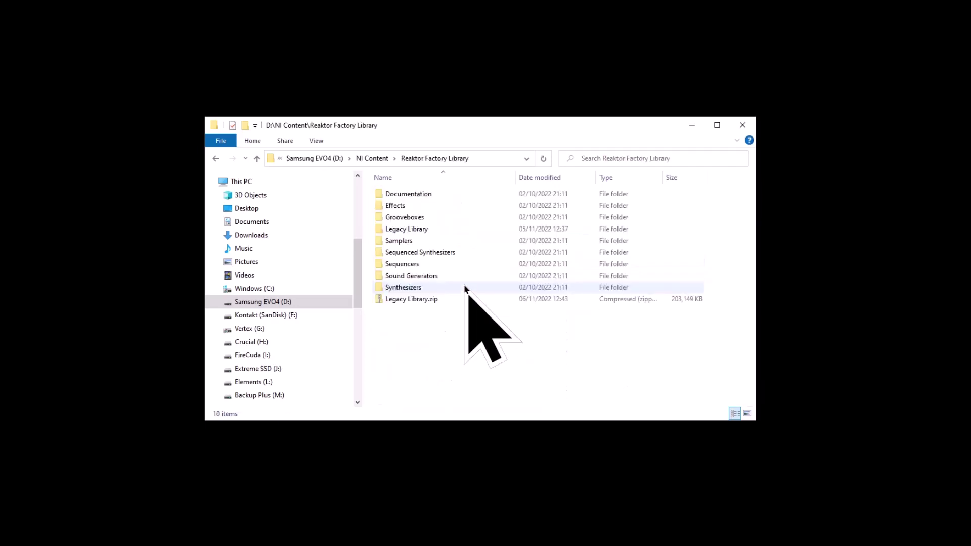
Step: Locate Legacy Library.zip and open the Legacy Library folder stored alongside it
mouse_move(475, 299)
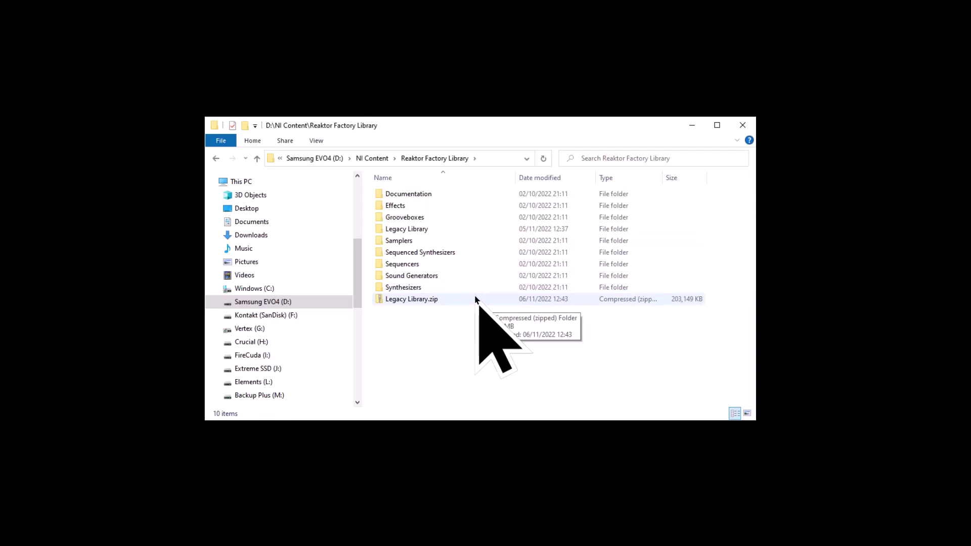
left_click(475, 299)
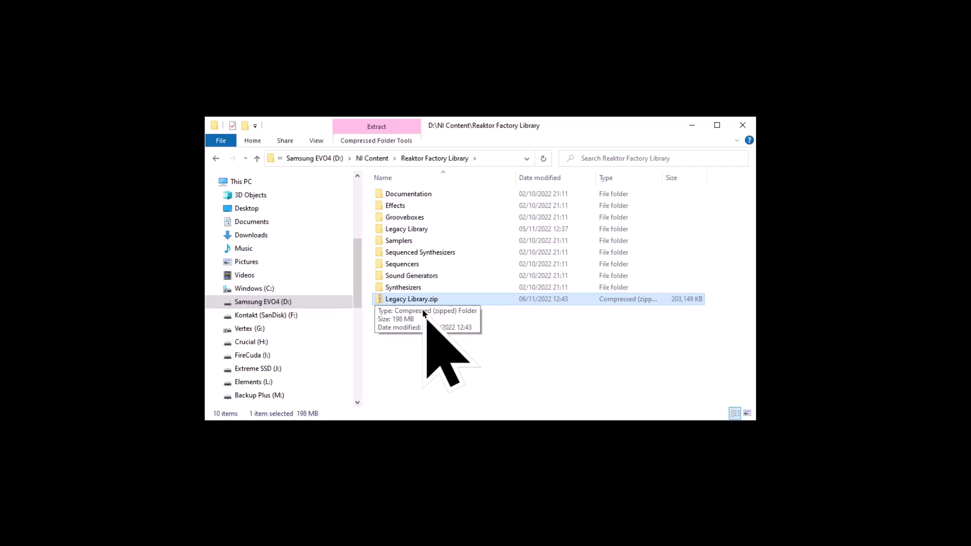
key("Up")
key("Up")
key("Up")
key("Up")
key("Up")
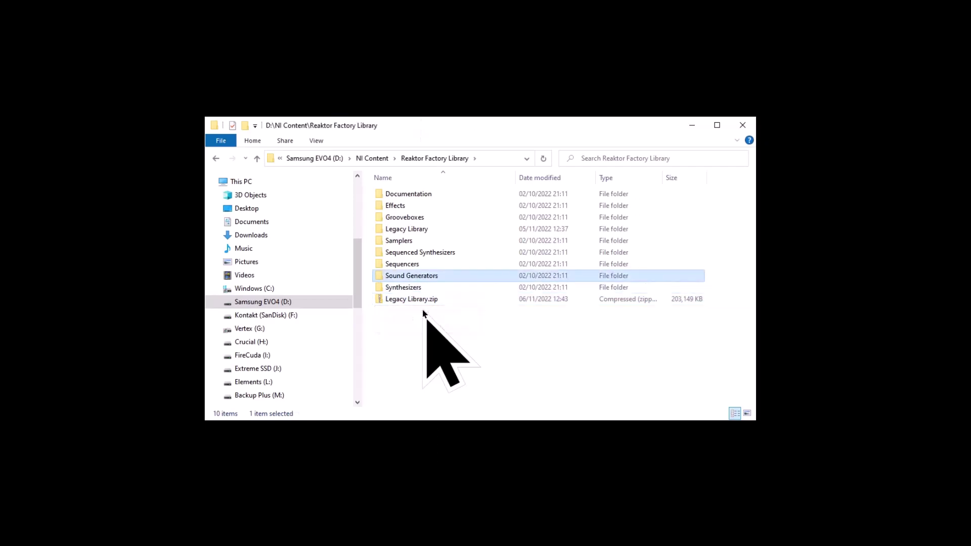
key("Up")
key("Return")
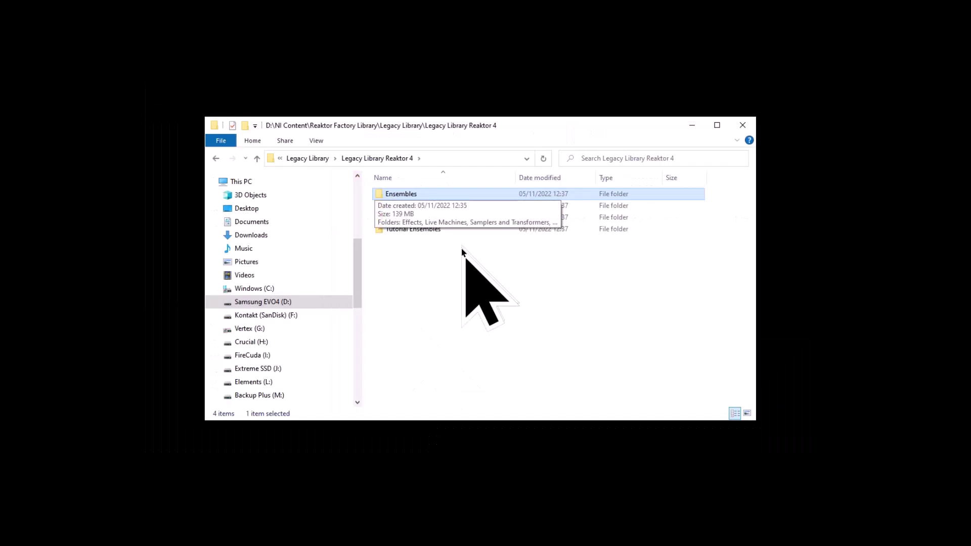
Step: Look over the subfolders of Legacy Library Reaktor 4 and open the Ensembles folder
key("Down")
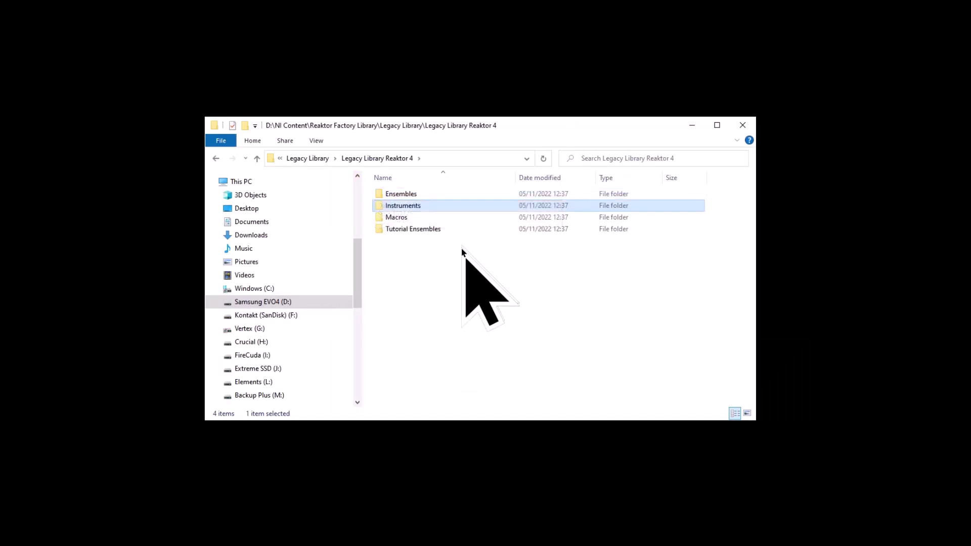
key("Down")
key("Down")
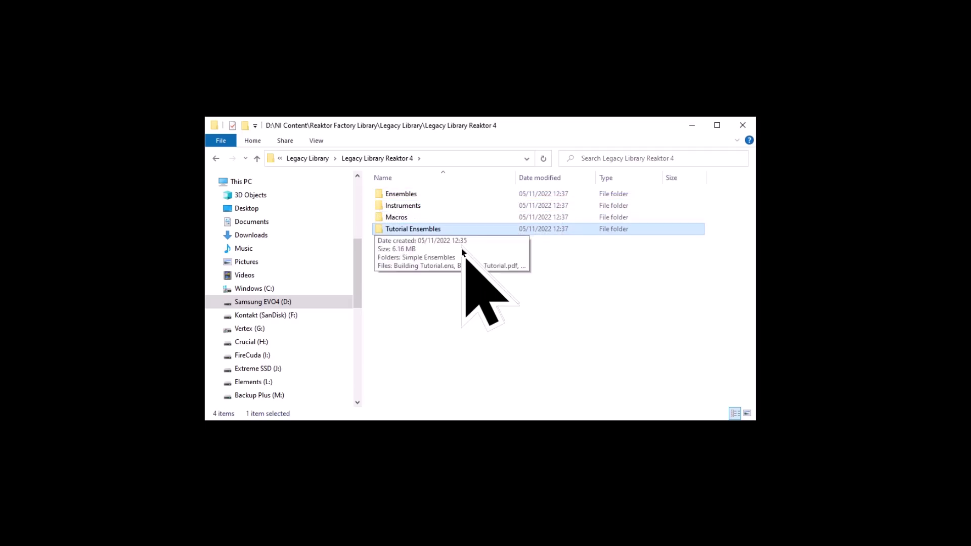
key("Home")
key("Return")
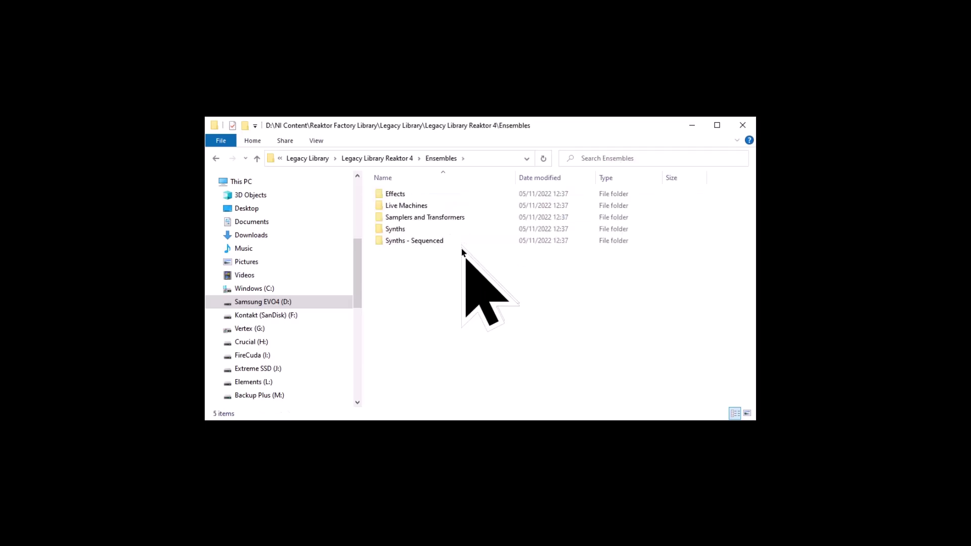
Step: Browse the Ensembles categories, checking the ensemble files in the Effects folder and those in the Synths folder
key("Down")
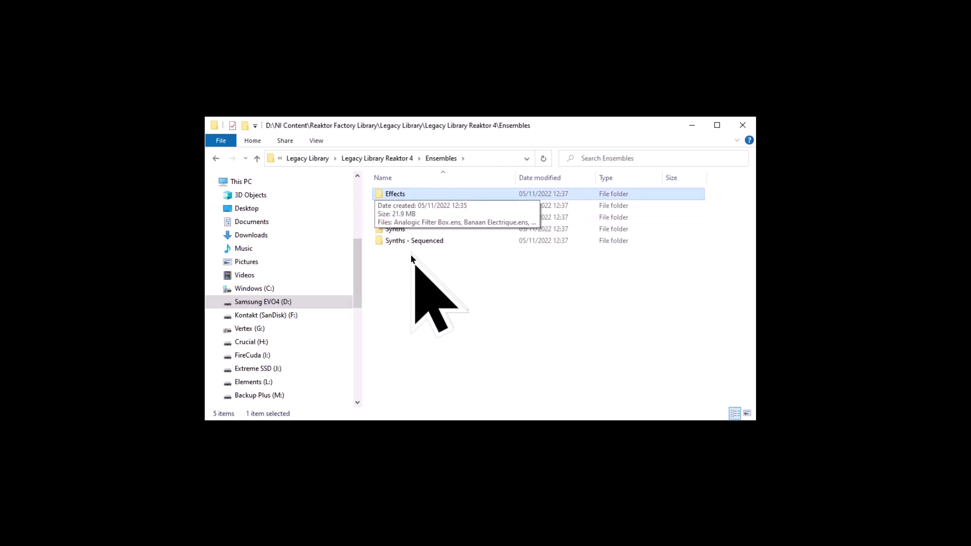
key("Down")
key("Down")
key("Down")
key("Down")
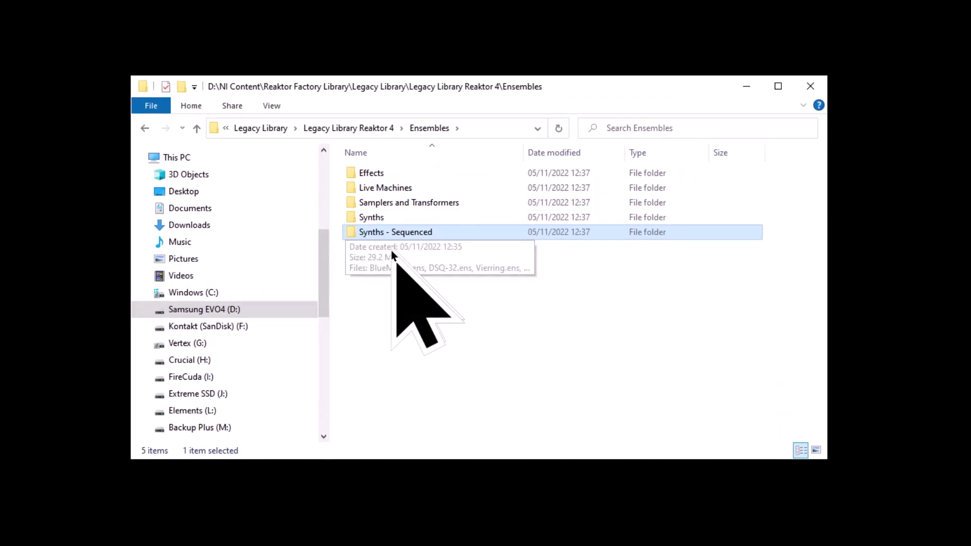
key("Home")
key("Return")
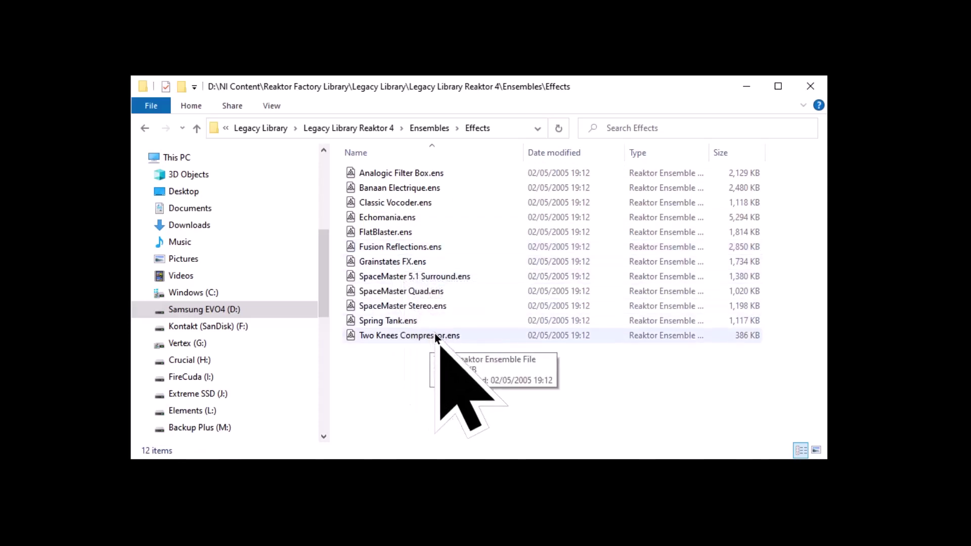
key("BackSpace")
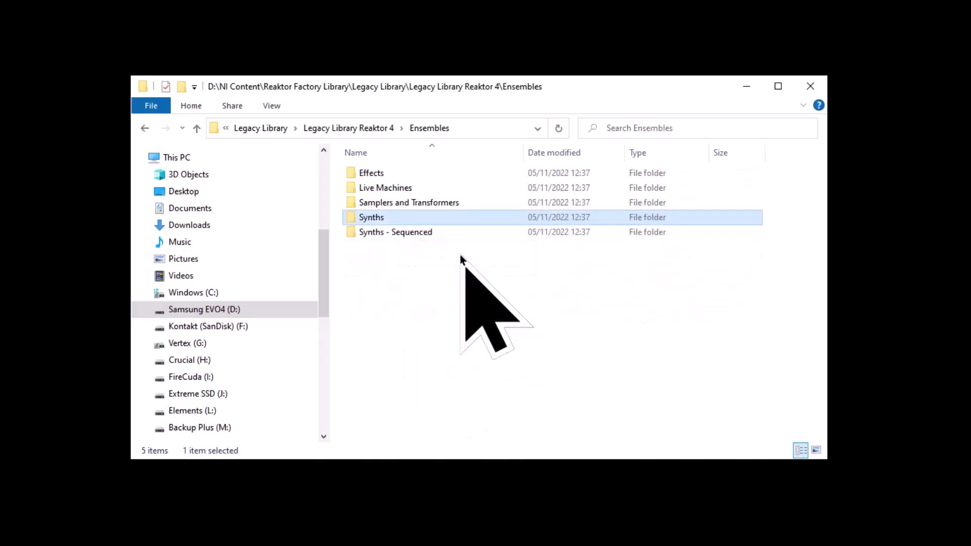
key("Return")
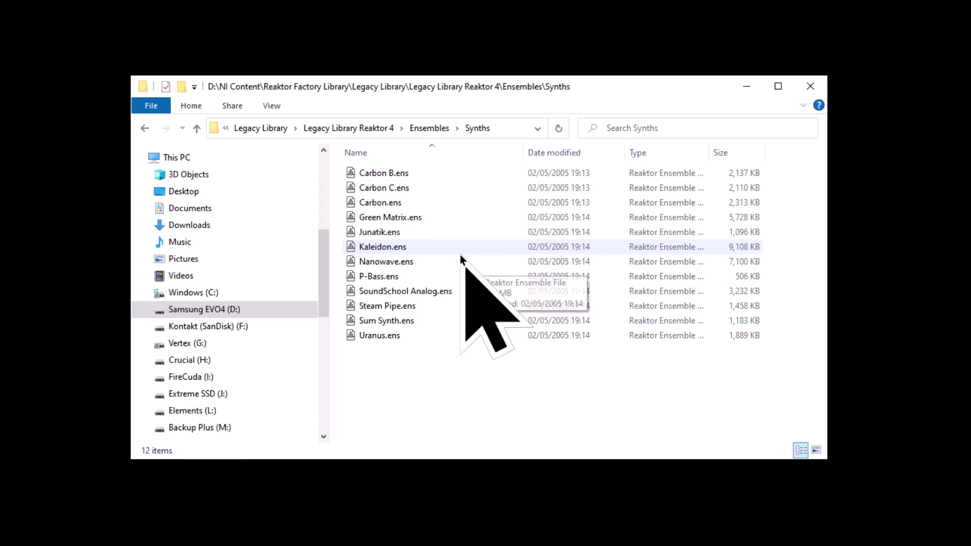
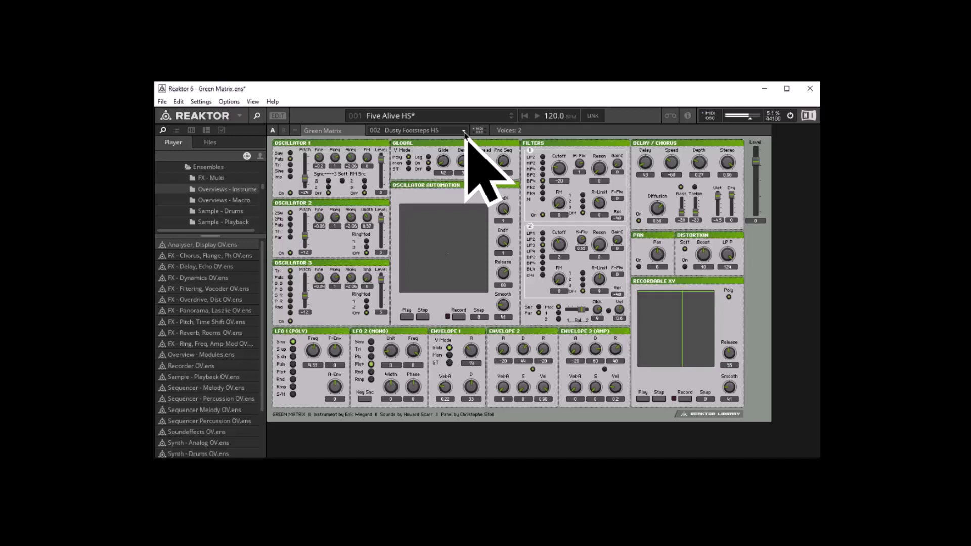
Step: In Reaktor 6, audition further Green Matrix snapshots, including 003 Mars Attacks HS
left_click(464, 132)
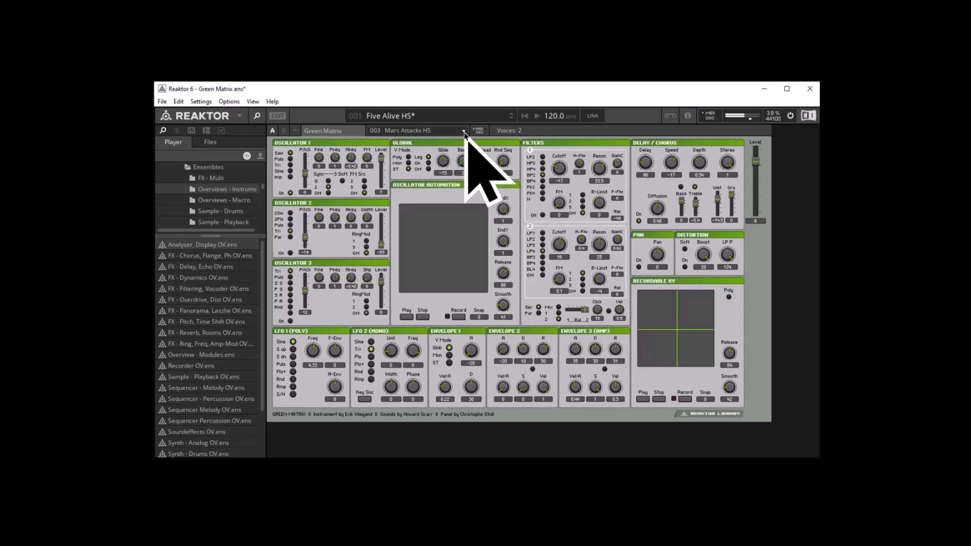
scroll(464, 132, "down", 4)
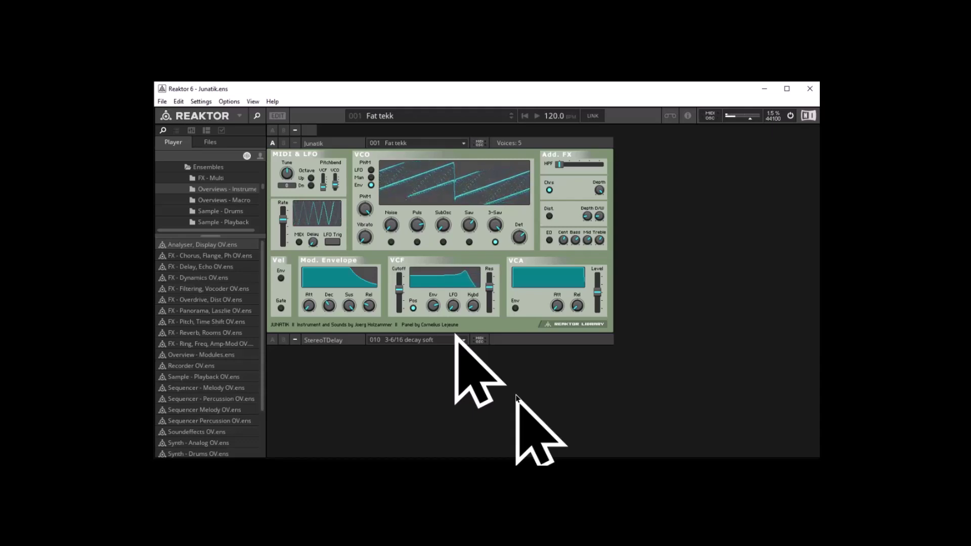
Step: Audition the Junatik snapshots from 002 Sub saw seq through 003 The third to 016 Fanfare and beyond
left_click(462, 143)
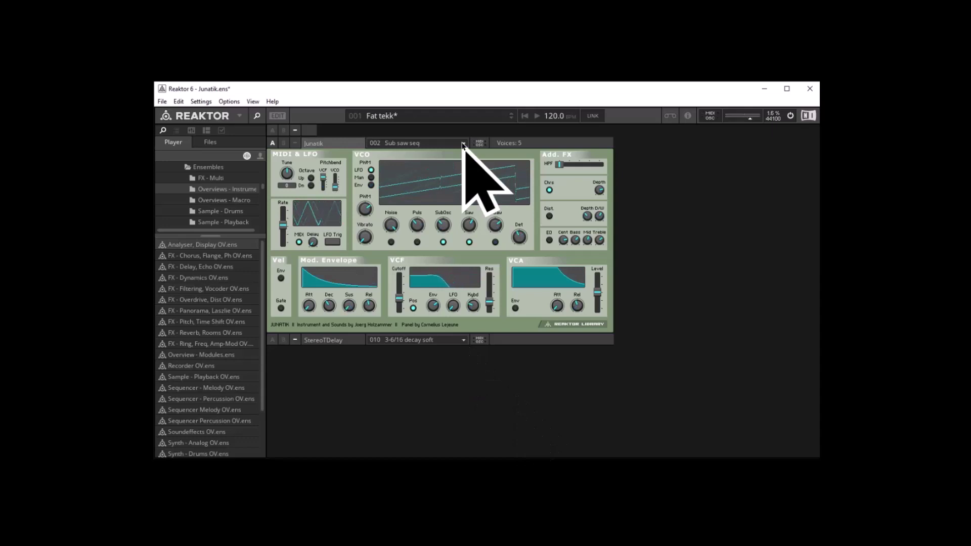
left_click(463, 144)
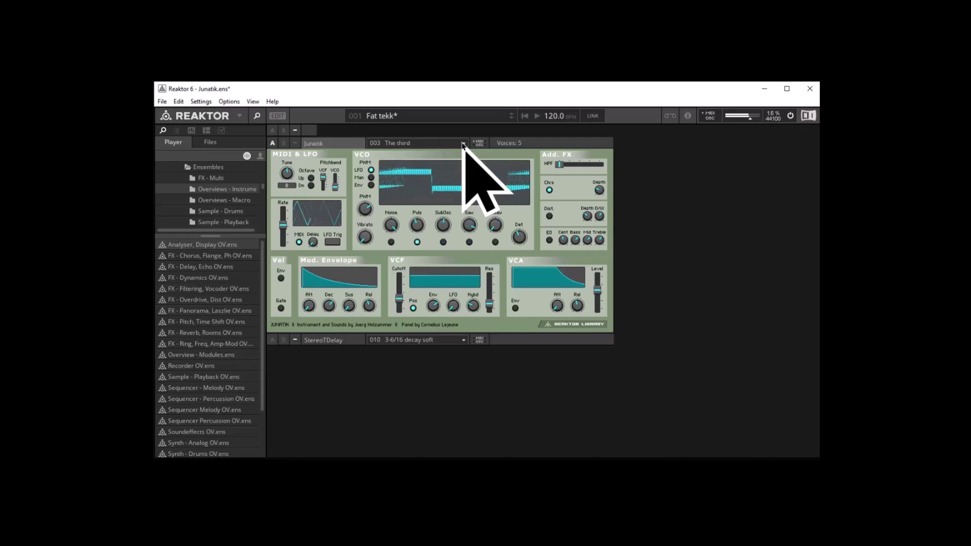
scroll(462, 143, "down", 13)
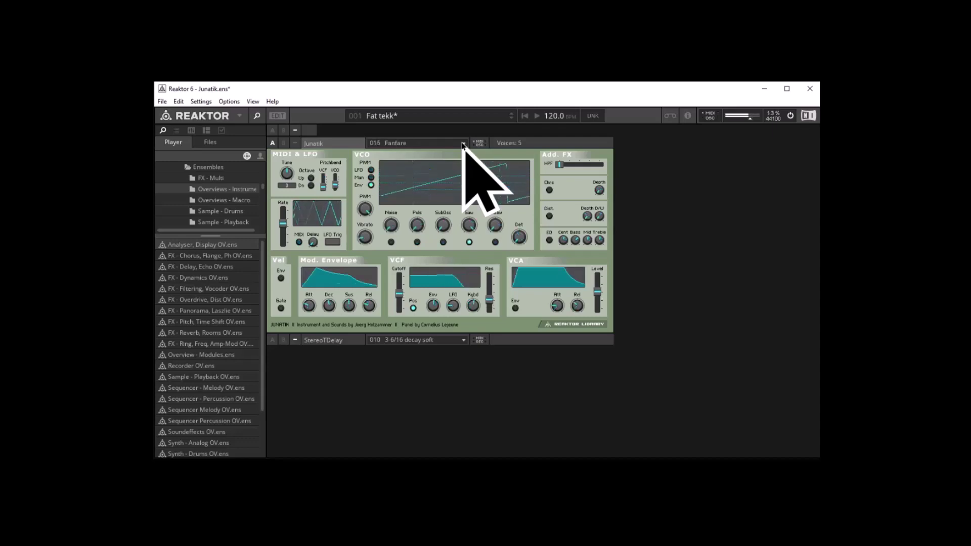
scroll(462, 144, "down", 1)
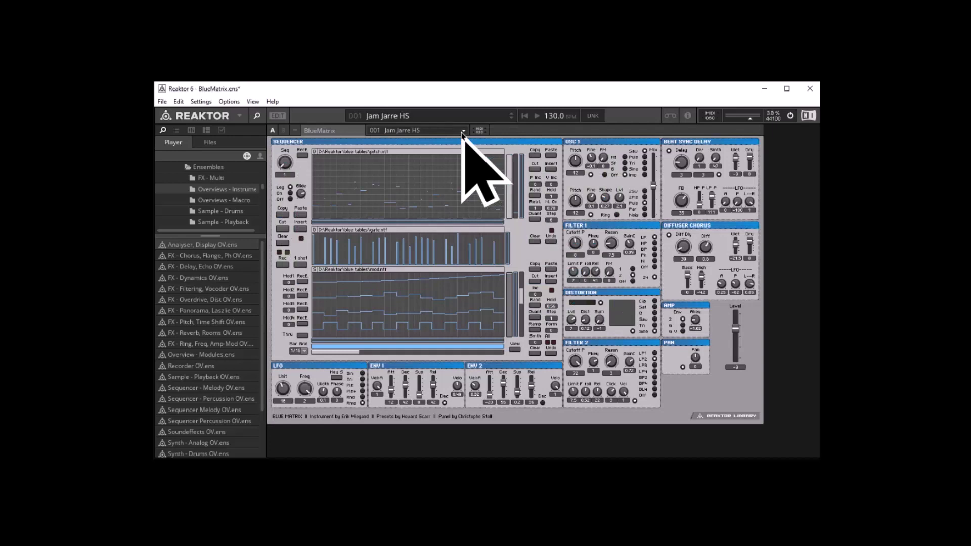
Step: Play the BlueMatrix sequencer with snapshot 001 Jam Jarre HS, stop it, and play snapshot 002 Fingerstop HS
key("space")
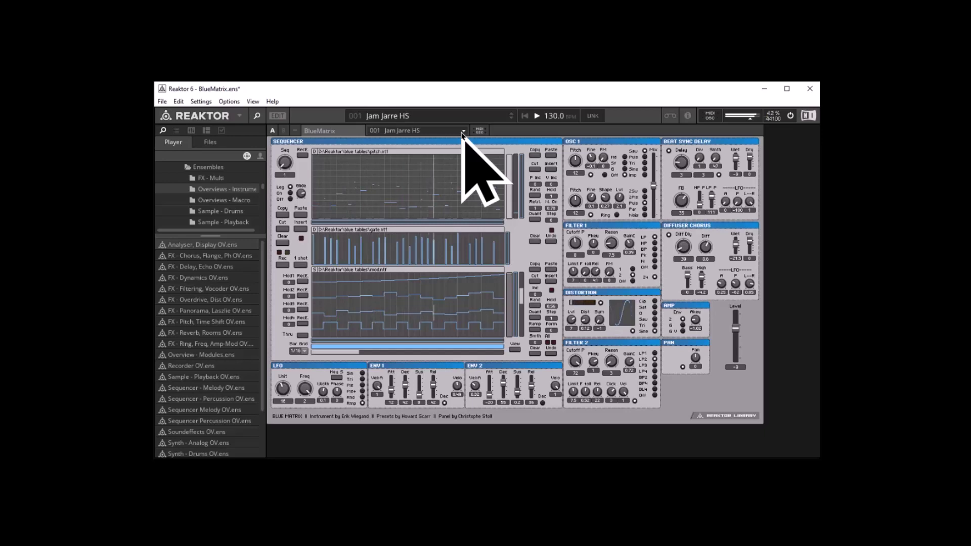
key("space")
scroll(463, 134, "down", 1)
key("space")
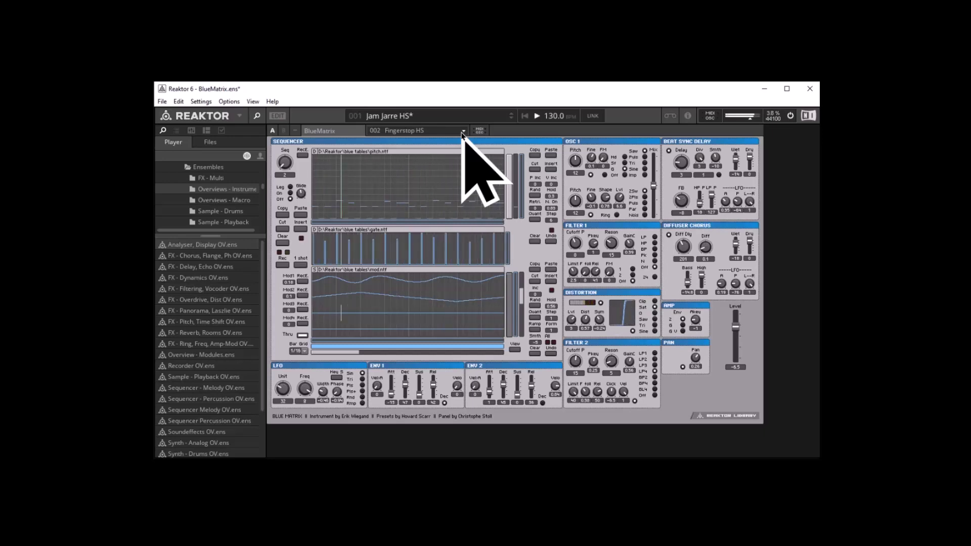
Step: Stop the current playback, switch BlueMatrix to snapshot 003 Inside Your Head HS, play its sequence and stop it
key("space")
left_click(462, 133)
key("space")
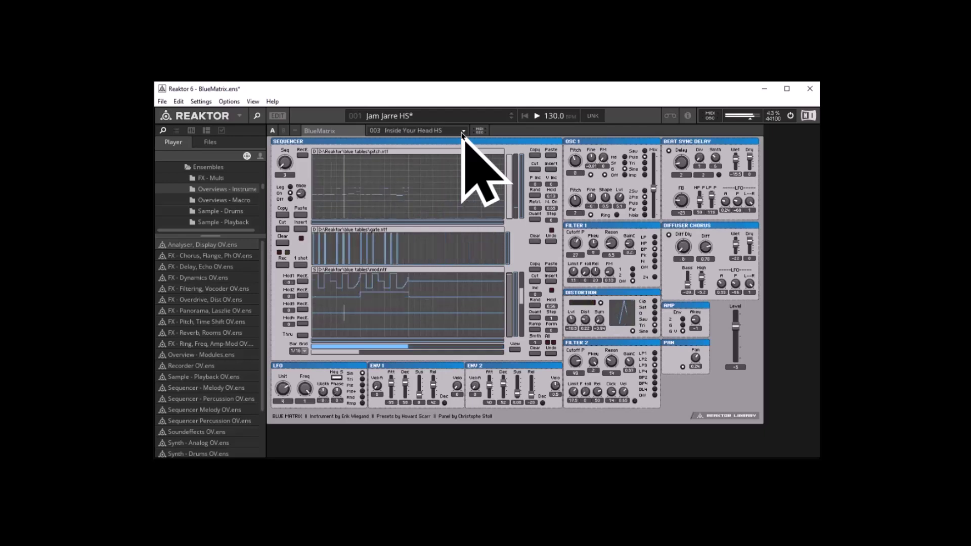
key("space")
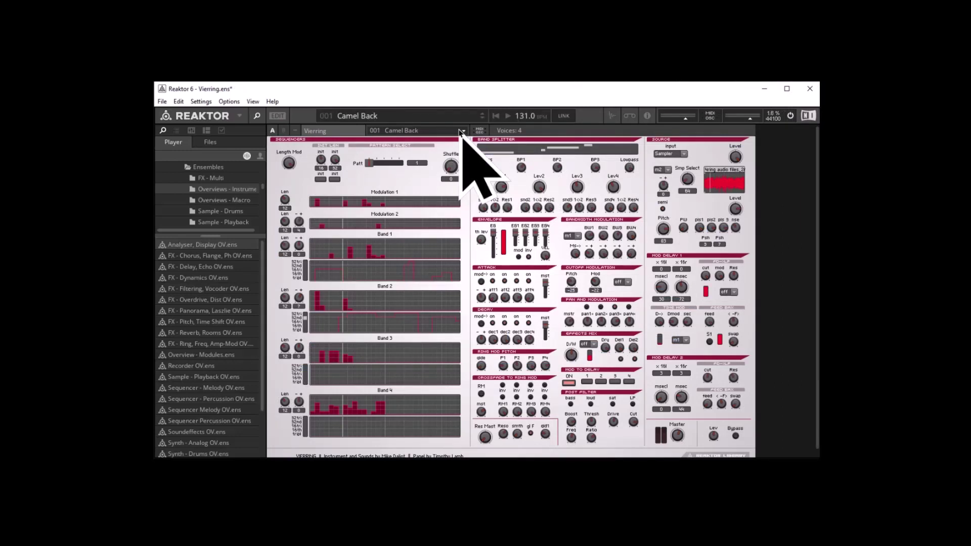
Step: Audition the Vierring snapshots 001 Camel Back, 002 Rumble Rocks and 003 Retribution one after another, stopping playback after each
key("space")
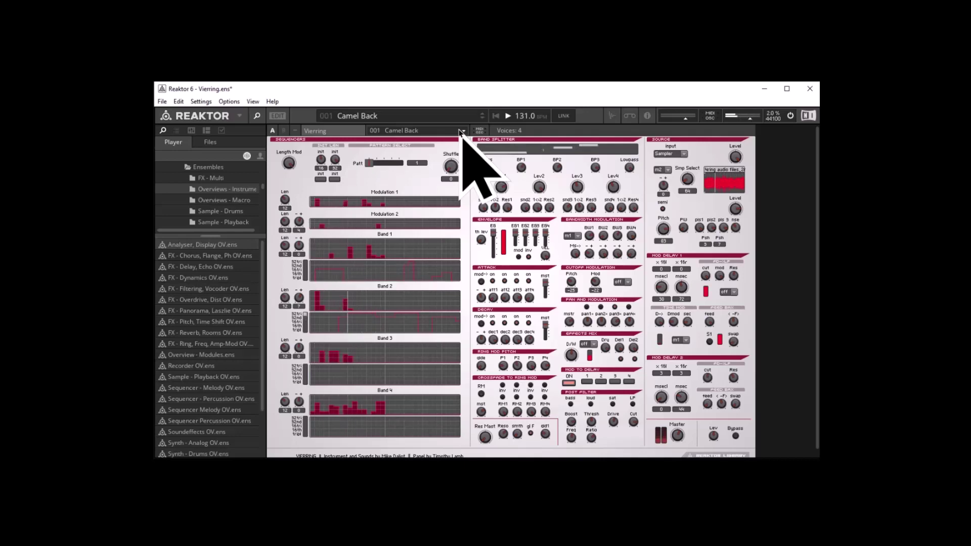
key("space")
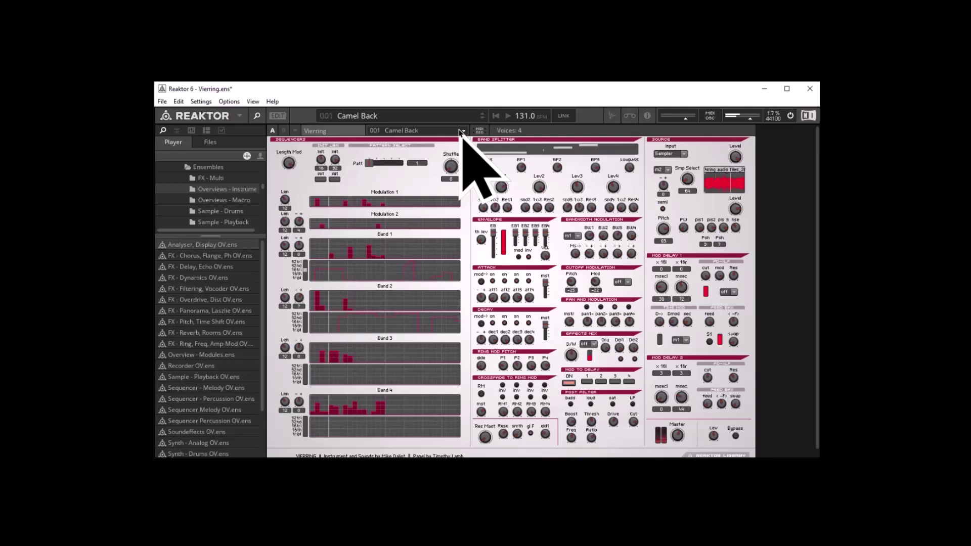
left_click(461, 131)
key("space")
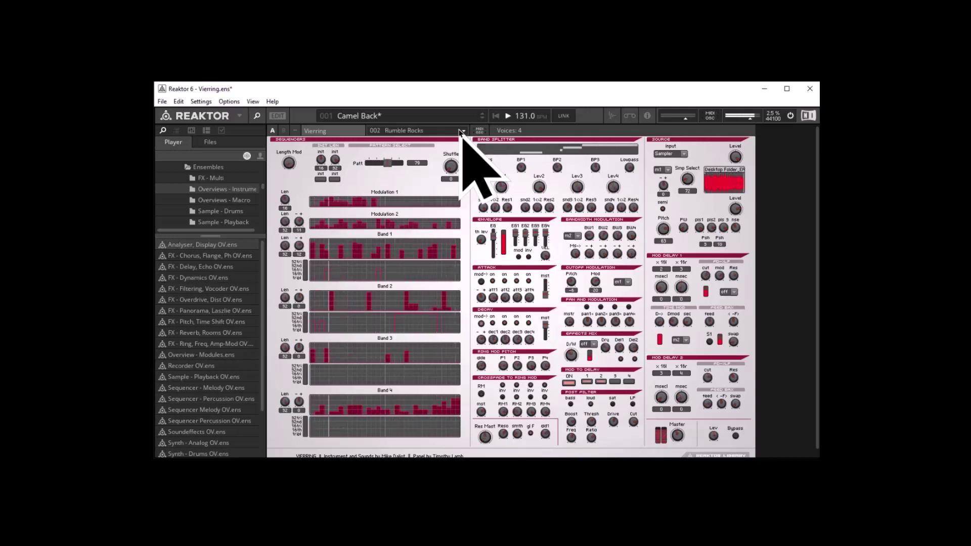
key("space")
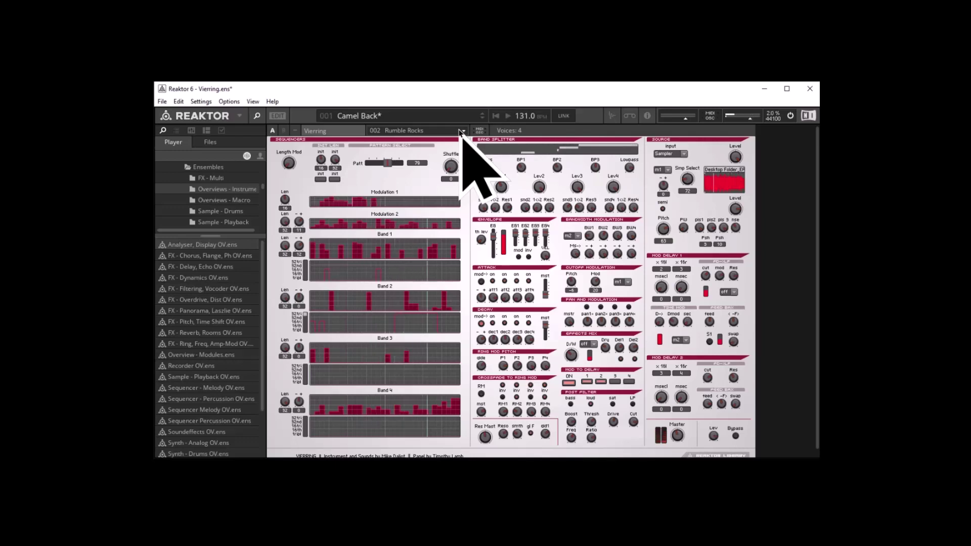
scroll(461, 132, "down", 1)
key("space")
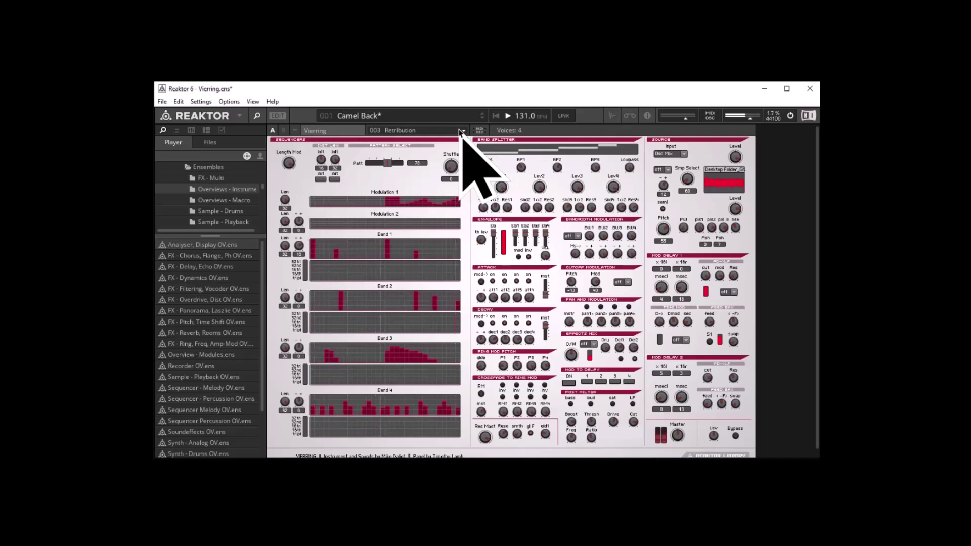
key("space")
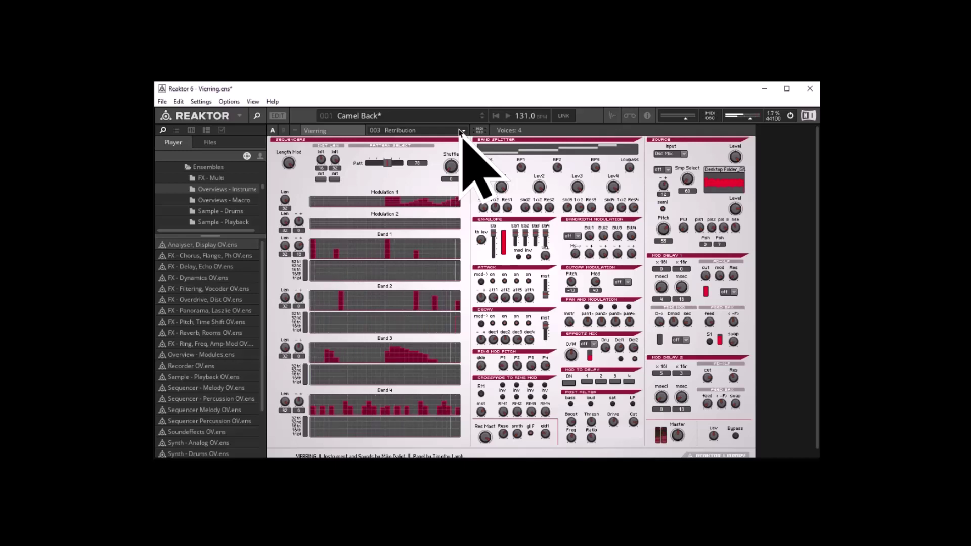